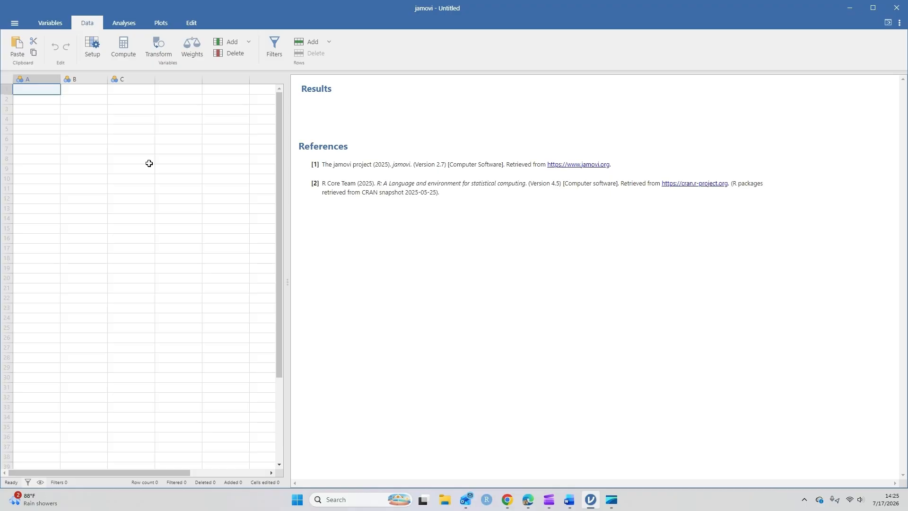
- Rename the first data variable, A, to Count
left_click(96, 45)
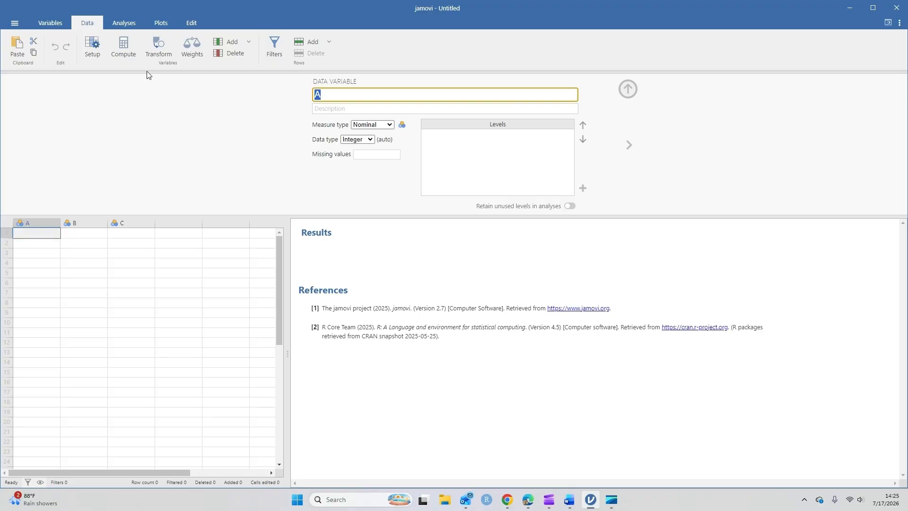
type("Watched")
key("BackSpace")
key("BackSpace")
key("BackSpace")
key("BackSpace")
key("BackSpace")
key("BackSpace")
key("BackSpace")
type("The")
key("BackSpace")
key("BackSpace")
key("BackSpace")
type("Count")
left_click(627, 89)
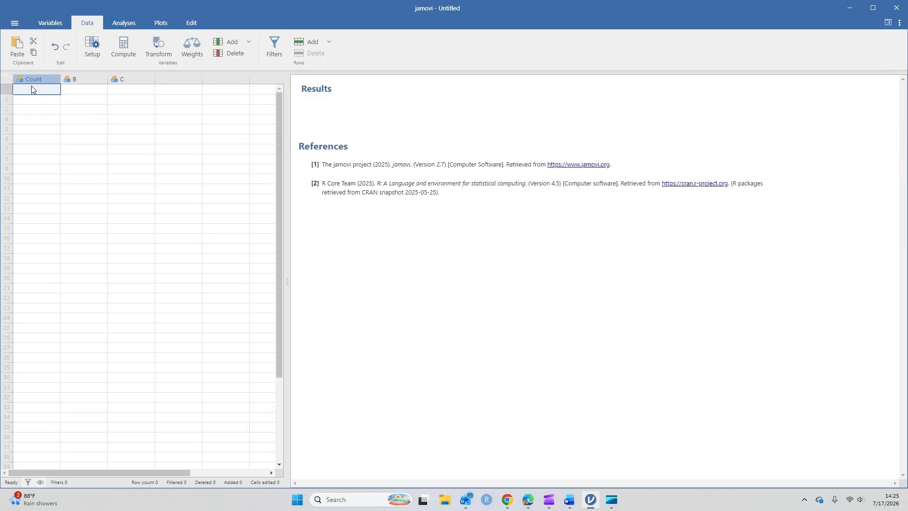
- Enter the values 137 and 213 in the first two rows of the Count column
type("137")
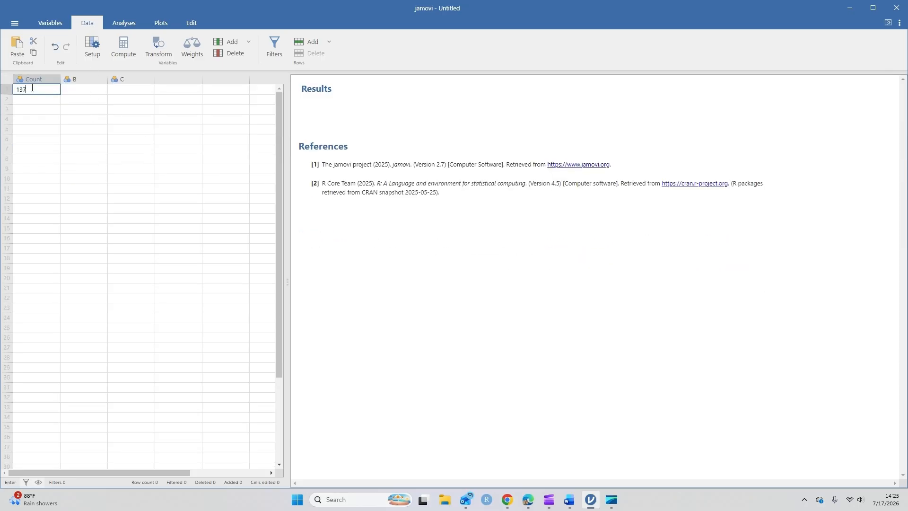
key("Return")
type("213")
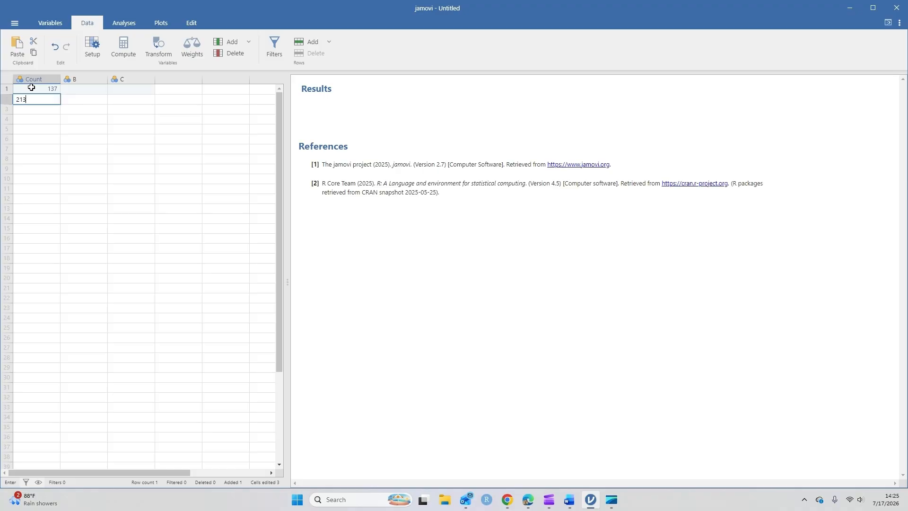
key("Return")
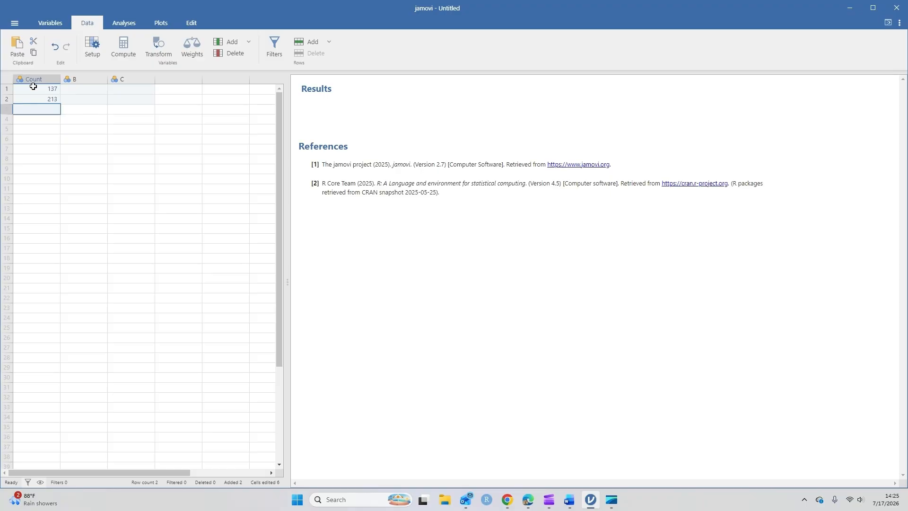
- Create a 2 Outcomes proportion test (binomial test) with Count as the tested variable
left_click(123, 22)
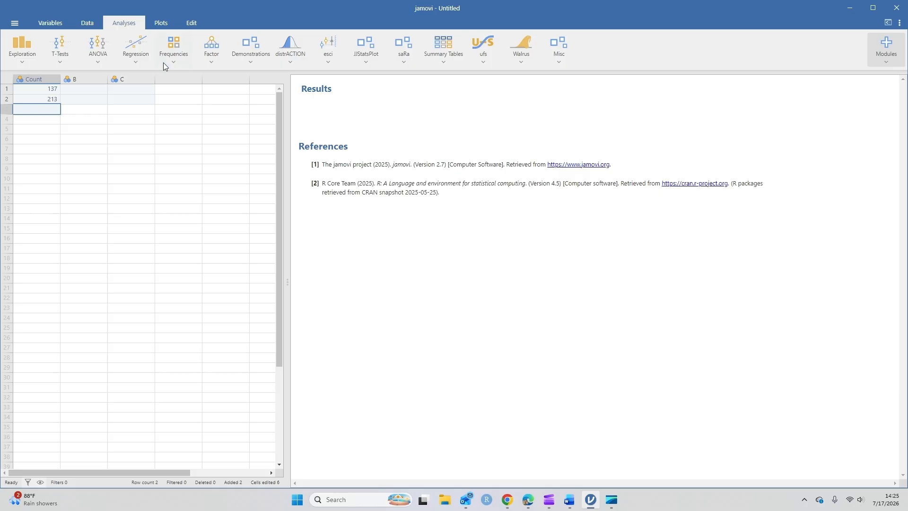
left_click(175, 51)
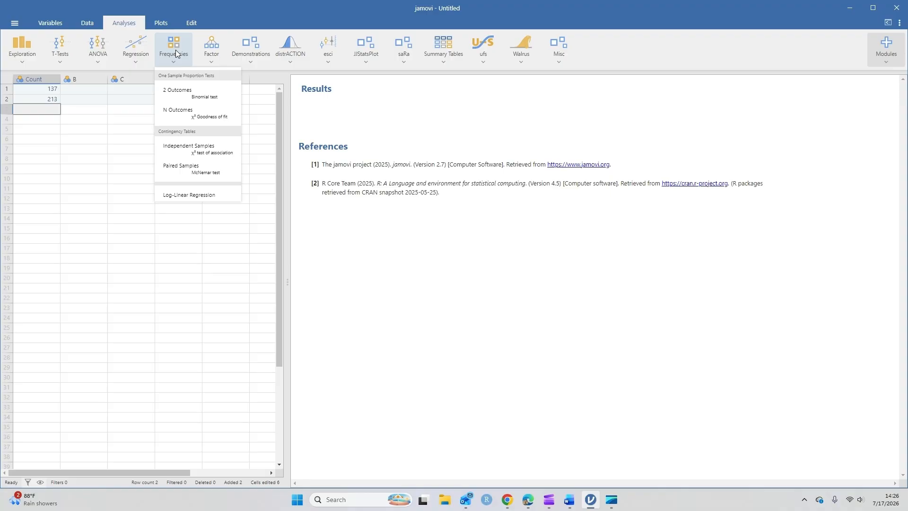
left_click(206, 93)
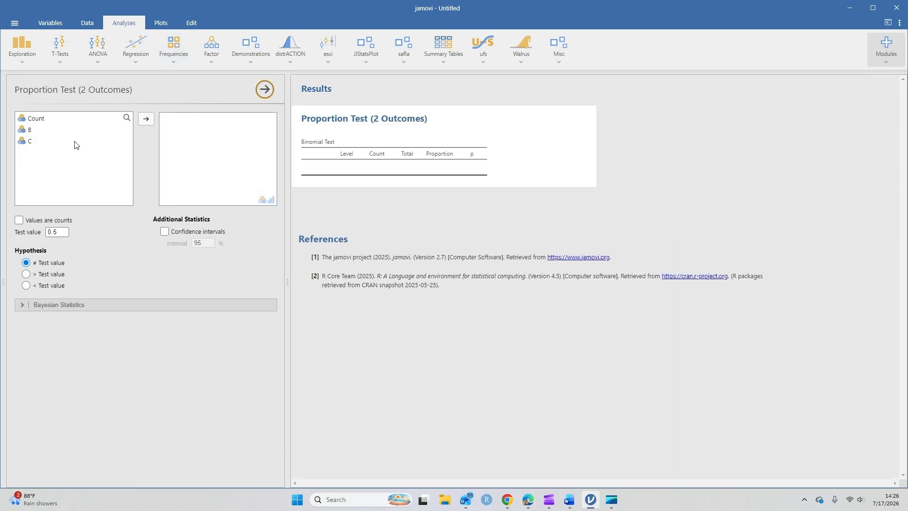
left_click(35, 119)
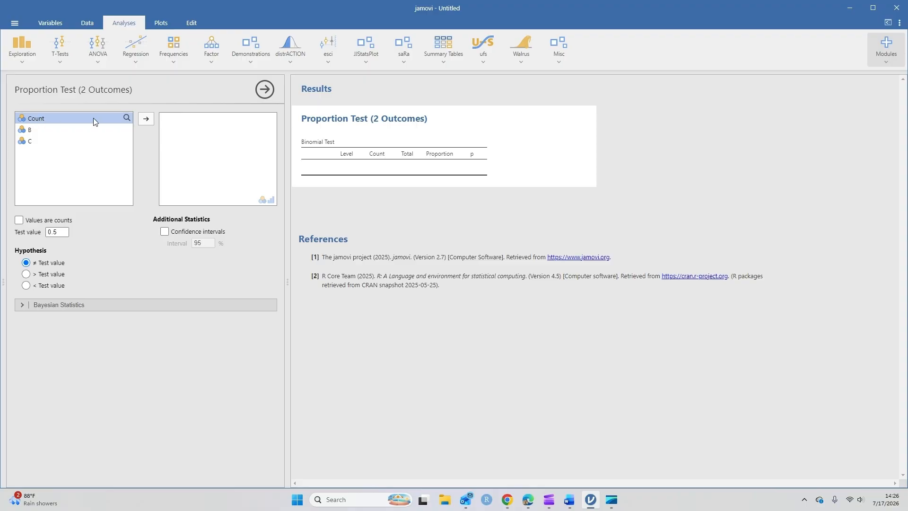
left_click(146, 119)
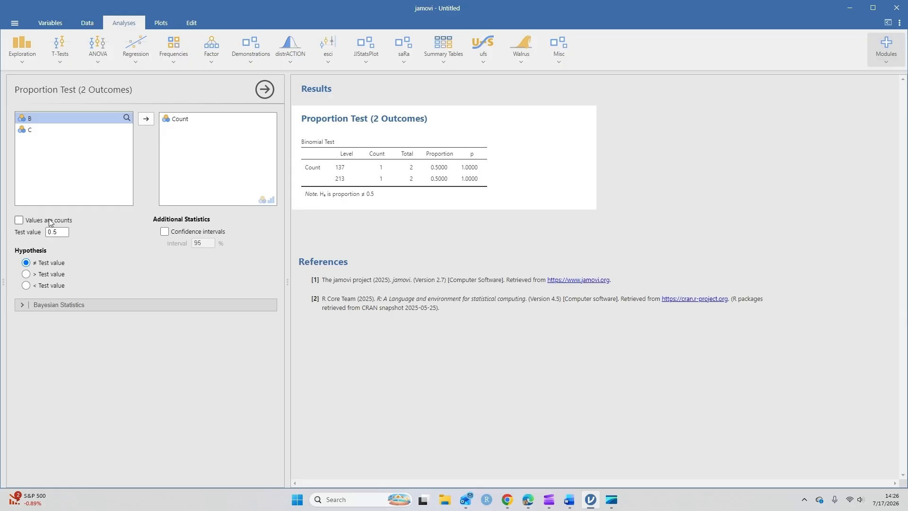
- Treat the values as counts and test them against 0.348 with the "> Test value" hypothesis
left_click(20, 221)
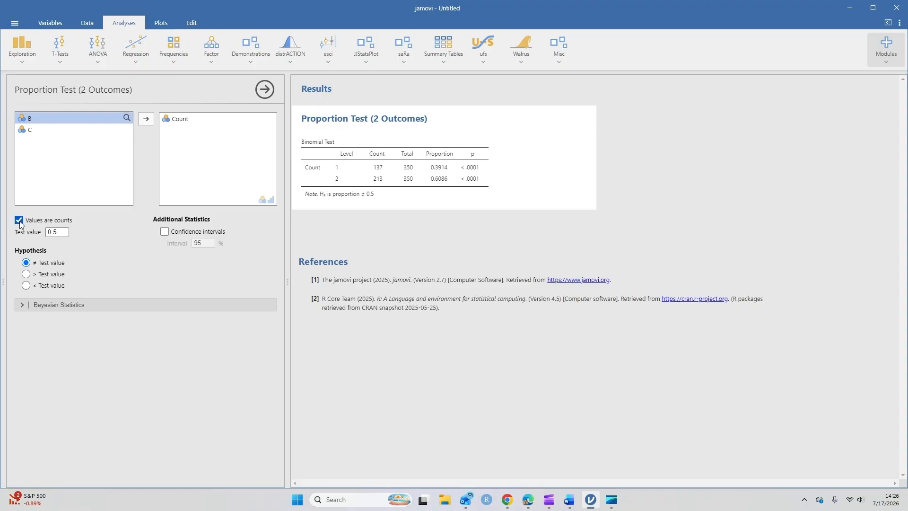
left_click(19, 220)
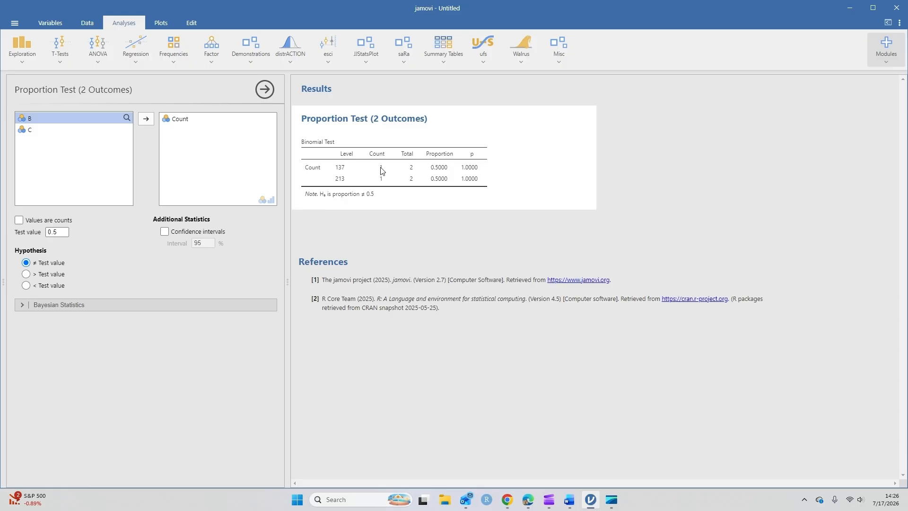
left_click(19, 220)
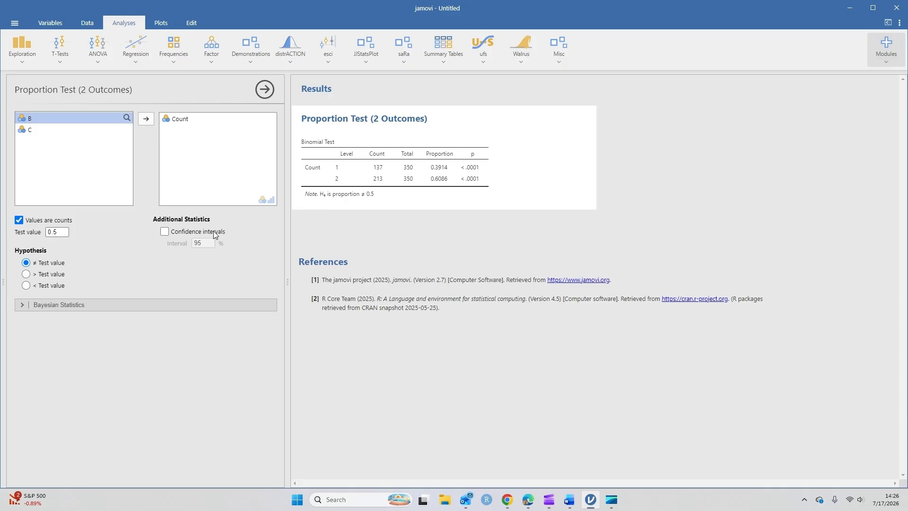
left_click(65, 232)
type("0.348")
key("Return")
left_click(26, 274)
- Switch to the Word document to review the Step 4 conclusion, and return to jamovi
left_click(569, 499)
scroll(387, 366, "down", 2)
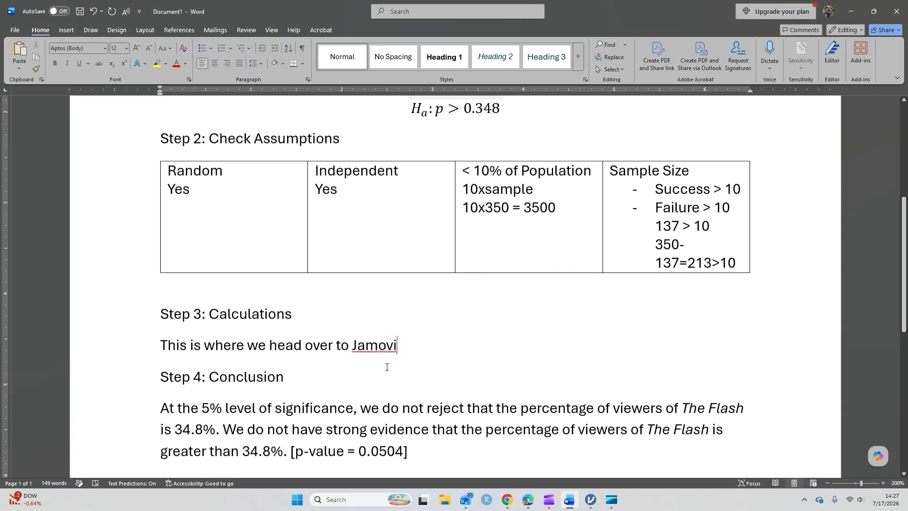
scroll(387, 367, "down", 2)
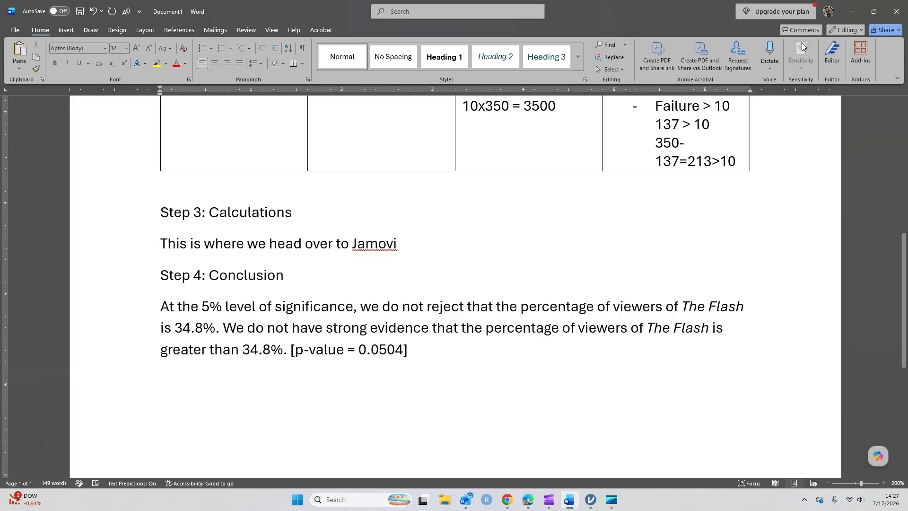
left_click(849, 11)
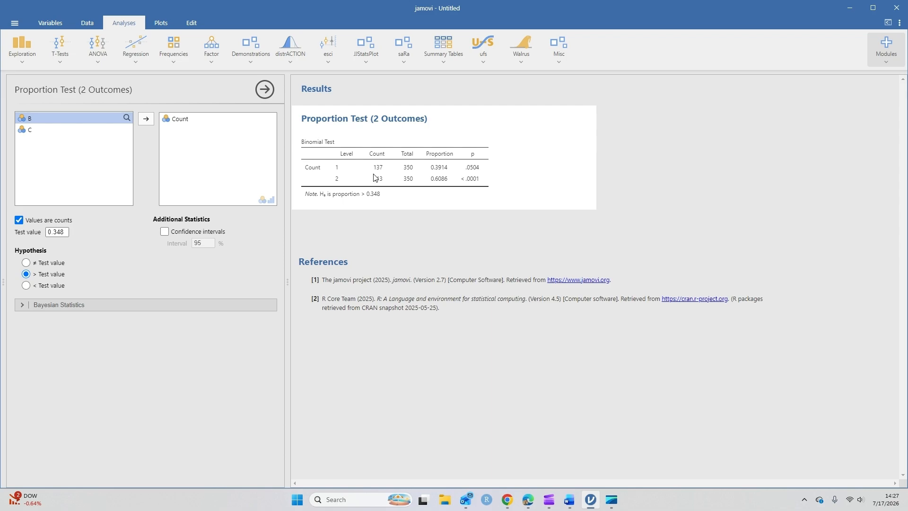
- Search the jamovi library for the esci module to check its availability, and close the library
left_click(327, 50)
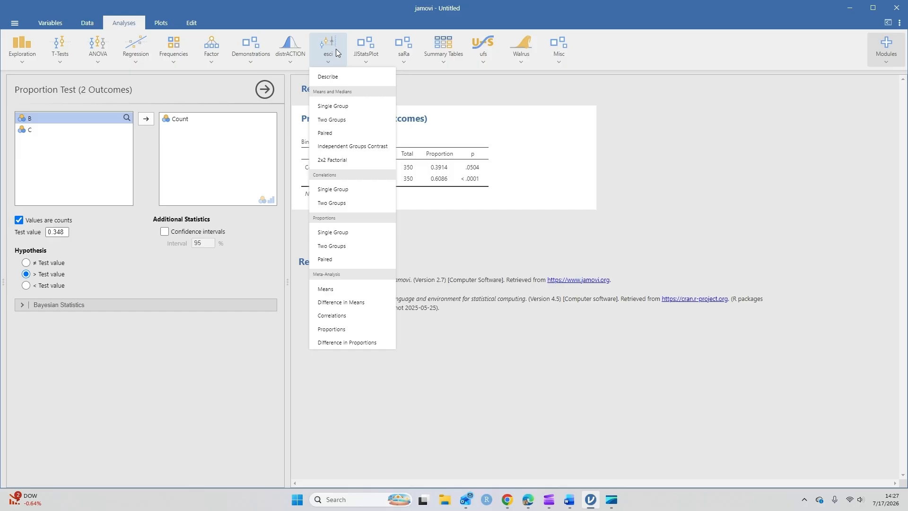
left_click(886, 48)
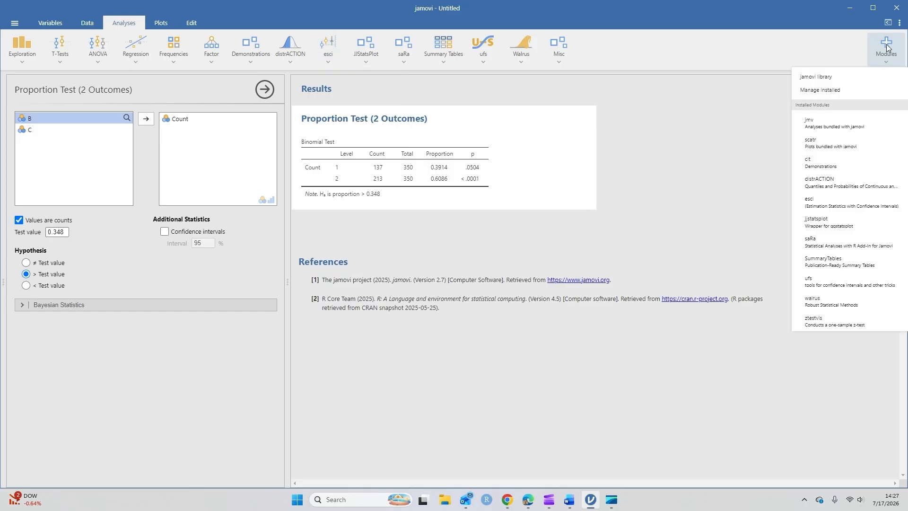
left_click(821, 78)
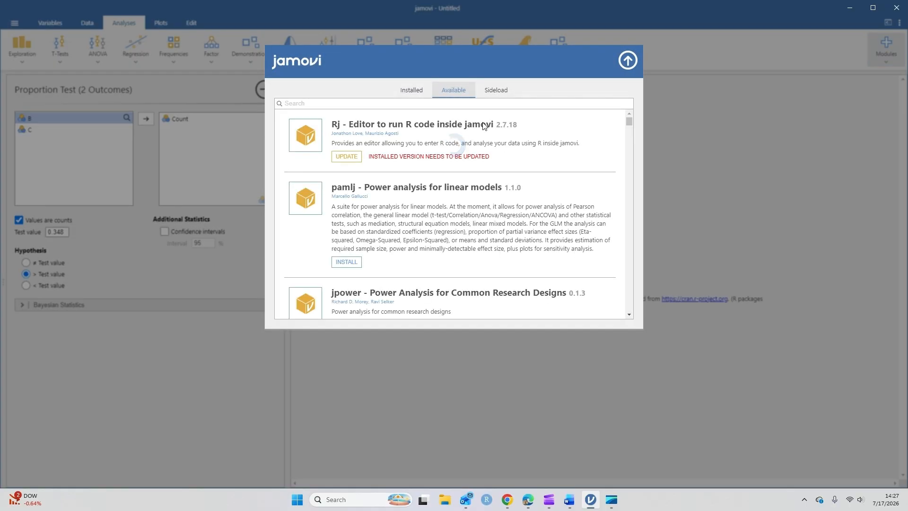
left_click(331, 102)
type("esci")
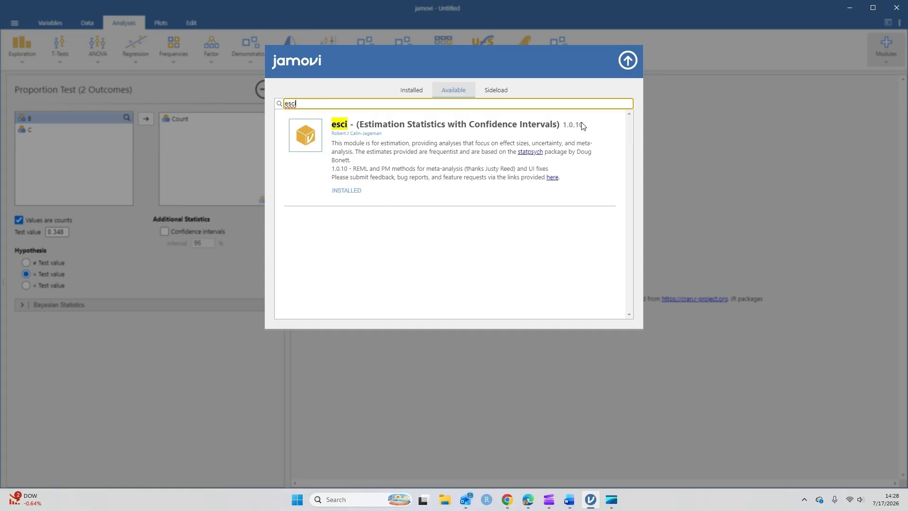
left_click(628, 60)
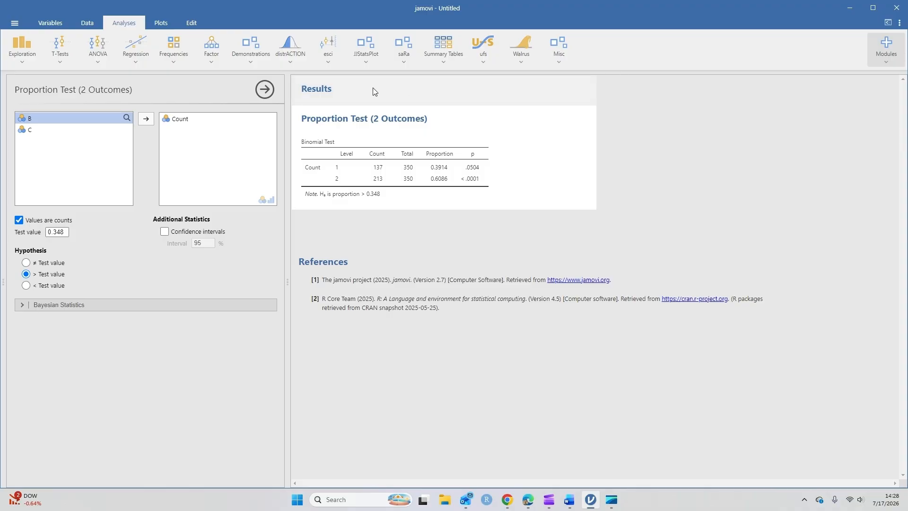
- Create an esci single-group proportions analysis and set it to analyze summary data
left_click(325, 41)
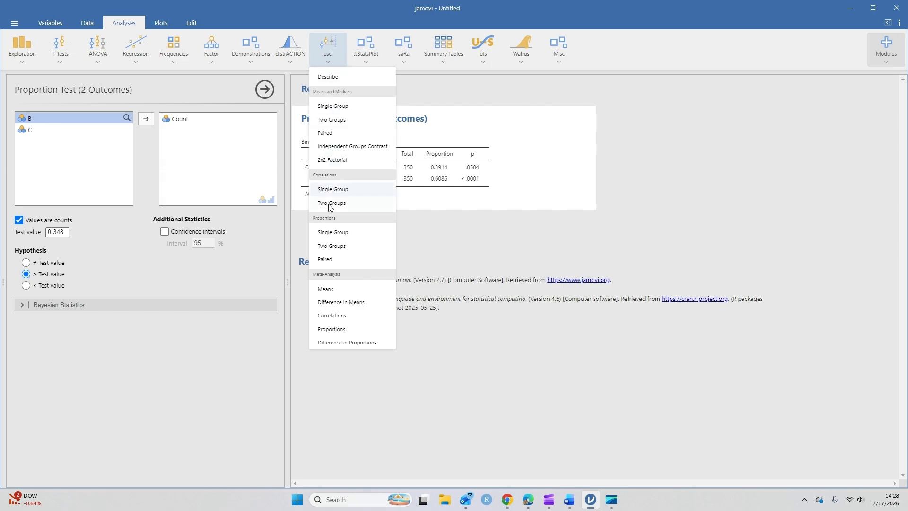
left_click(341, 233)
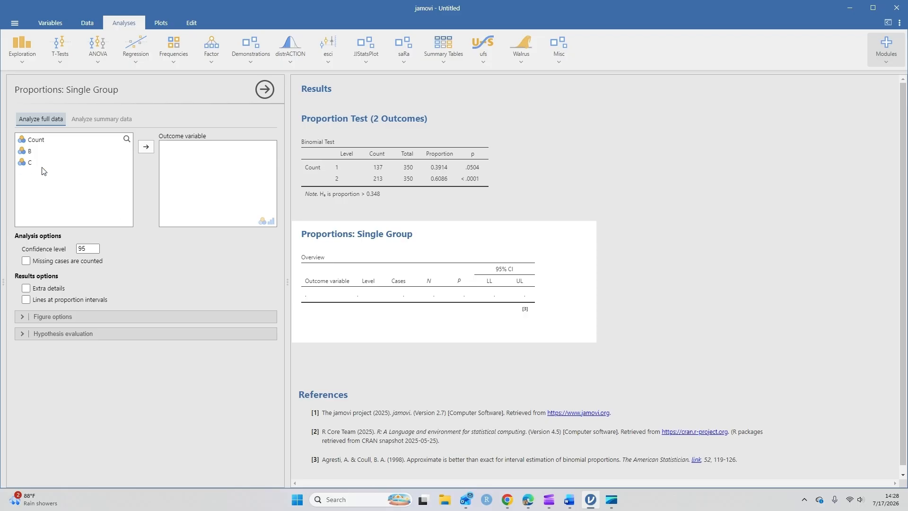
left_click(106, 119)
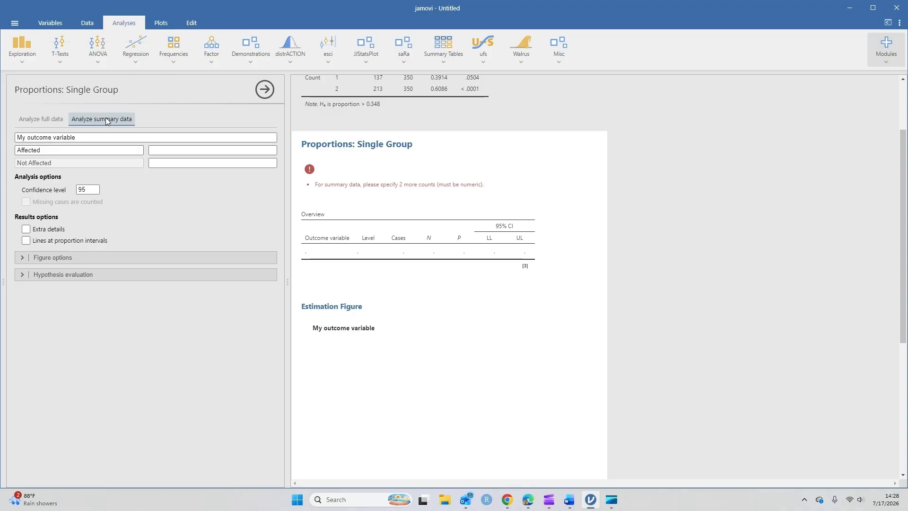
- Name the outcome variable The Flash and label its first level Watched
left_click(89, 137)
type("The Flash")
left_click(59, 150)
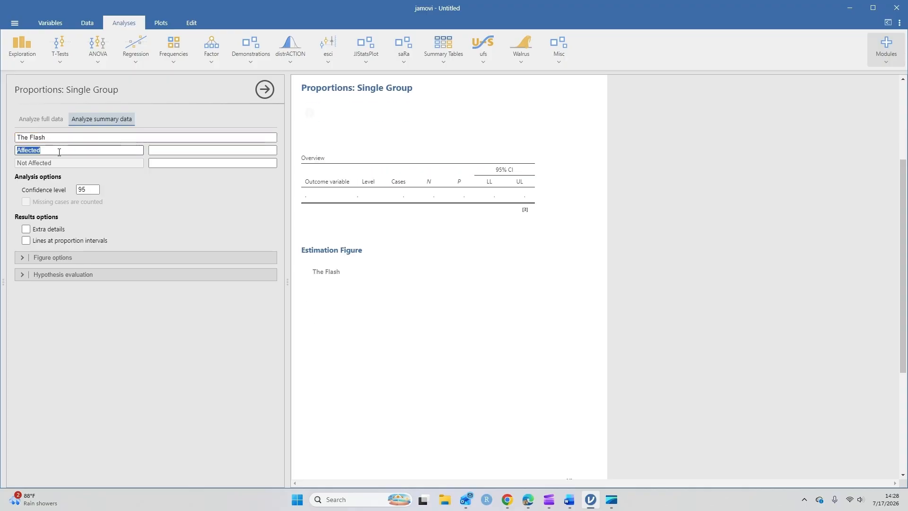
type("Watched")
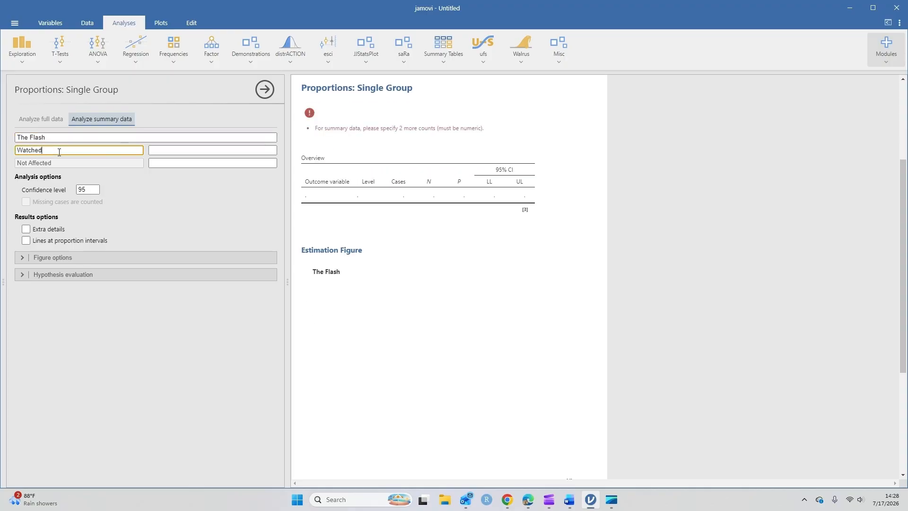
left_click(126, 174)
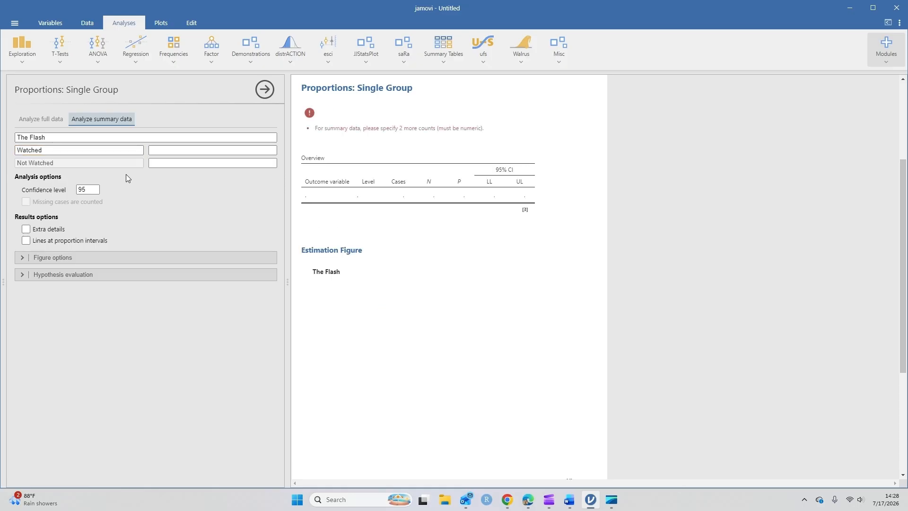
- Enter counts of 137 for Watched and 213 for Not Watched
left_click(160, 149)
type("137")
left_click(159, 163)
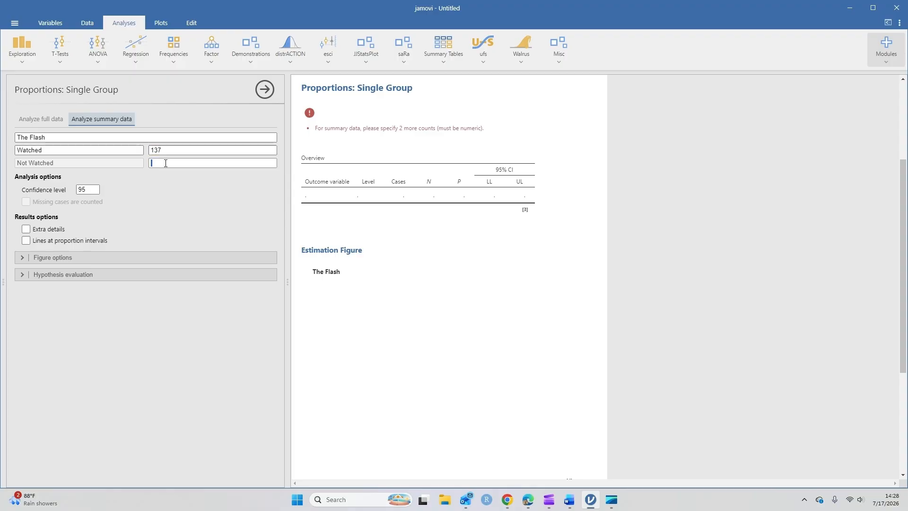
type("213")
left_click(174, 192)
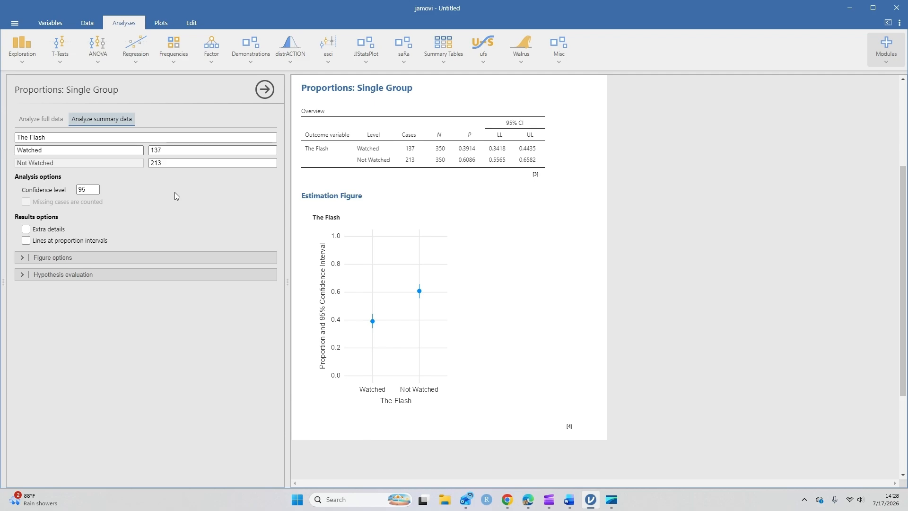
- Enable hypothesis evaluation for the single-group proportion and evaluate against a null value of 0.348
left_click(19, 274)
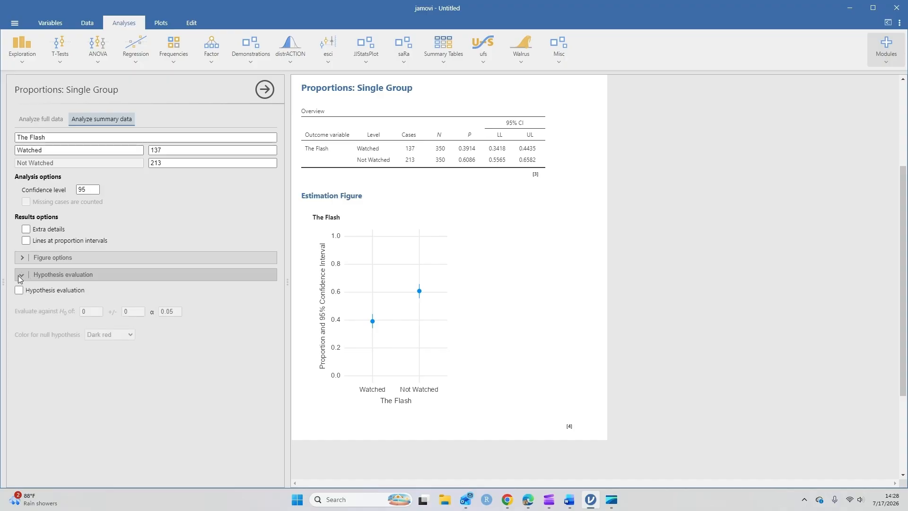
left_click(19, 291)
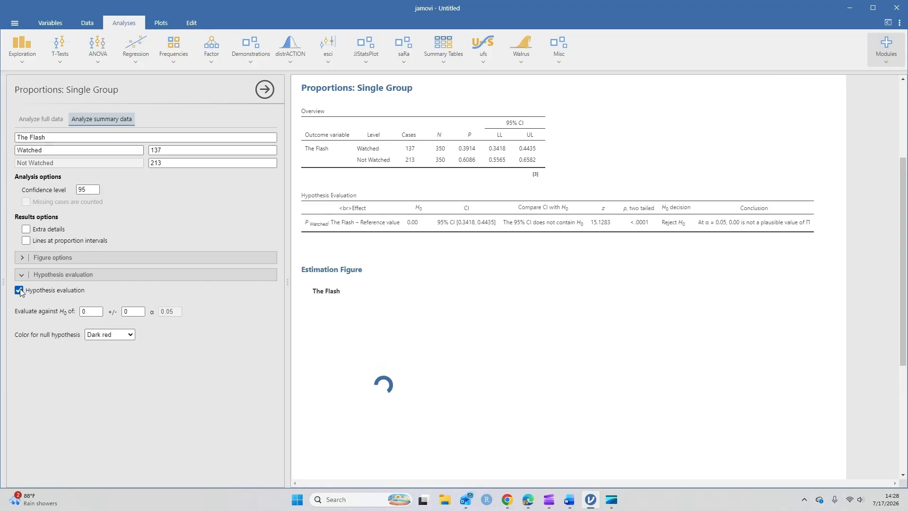
left_click(87, 312)
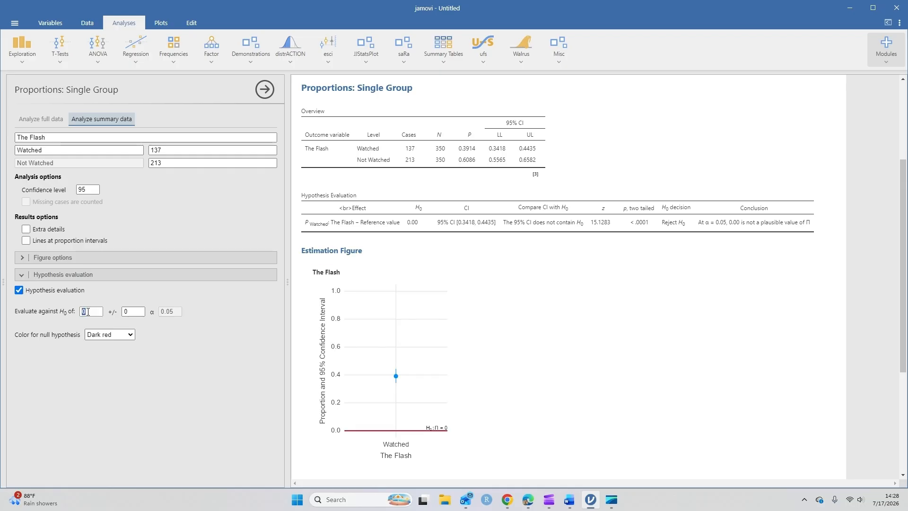
type("03")
key("BackSpace")
type(".348")
key("Return")
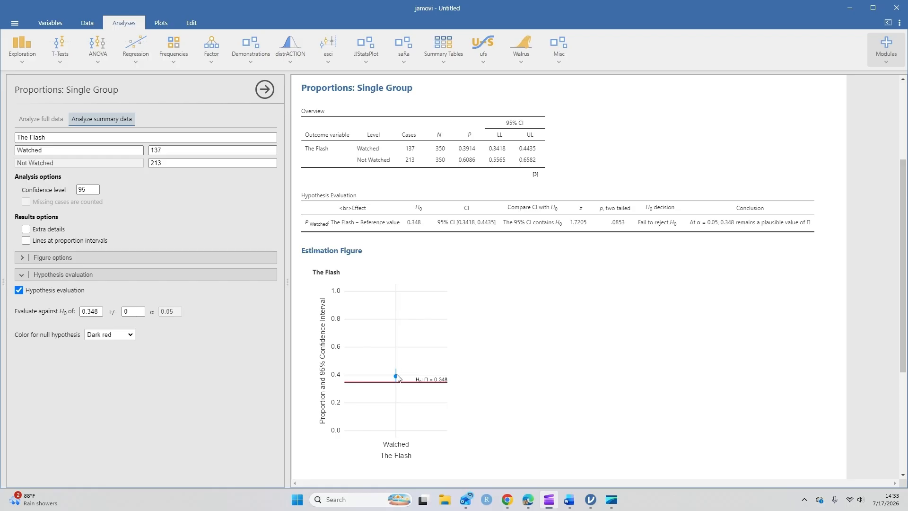
- Set the confidence level of the single-group proportions analysis to 90
double_click(90, 190)
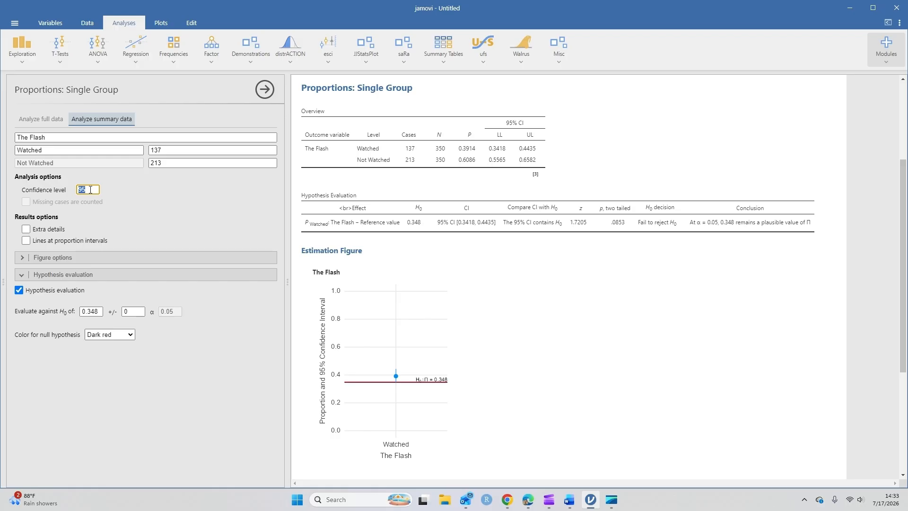
type("90")
left_click(114, 191)
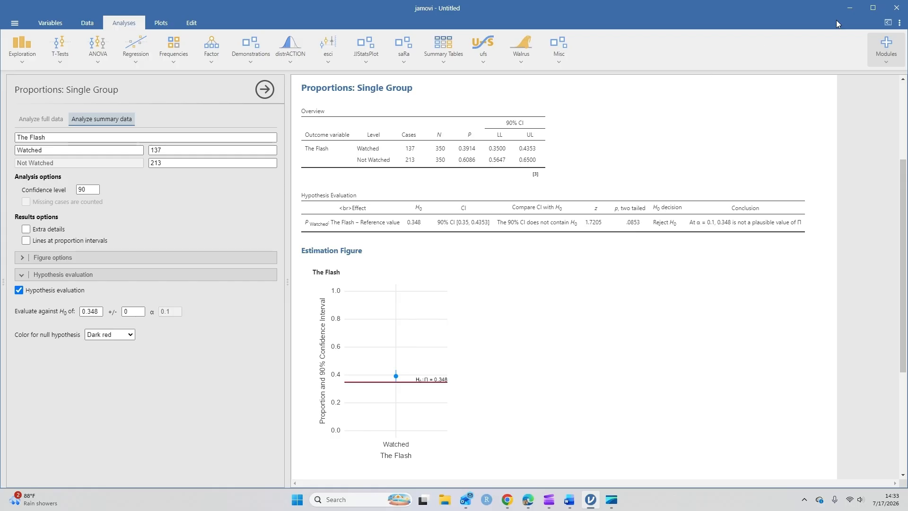
- Switch to the Word document and delete the word "not" from both sentences of the Step 4 conclusion
left_click(851, 7)
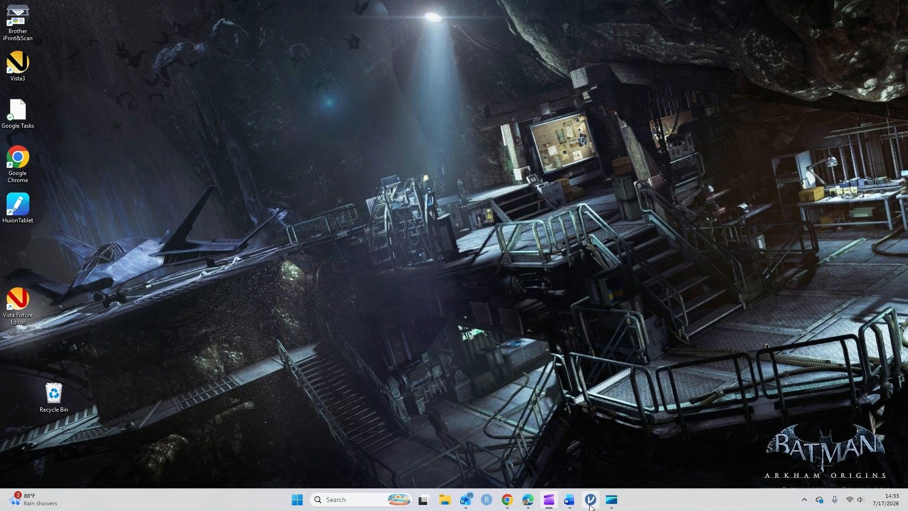
left_click(569, 502)
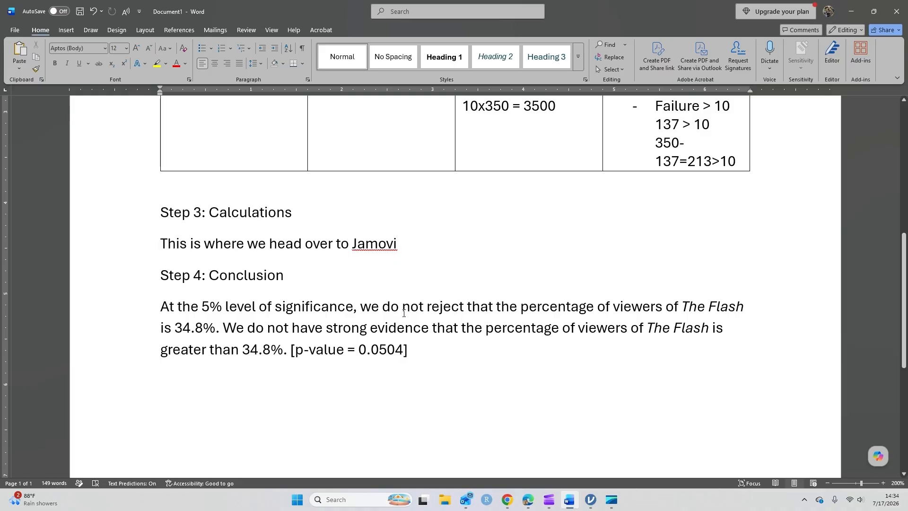
left_click(424, 306)
key("BackSpace")
key("BackSpace")
key("BackSpace")
key("BackSpace")
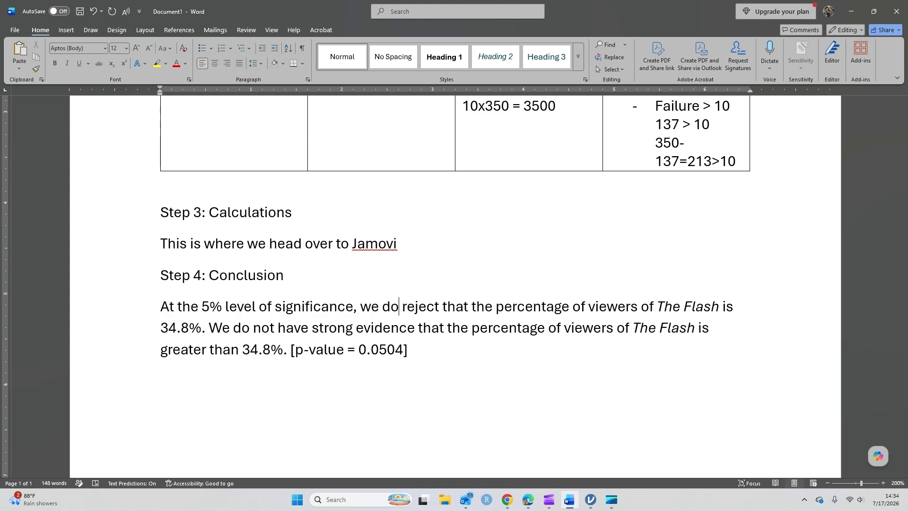
left_click(275, 332)
key("BackSpace")
key("BackSpace")
key("BackSpace")
key("BackSpace")
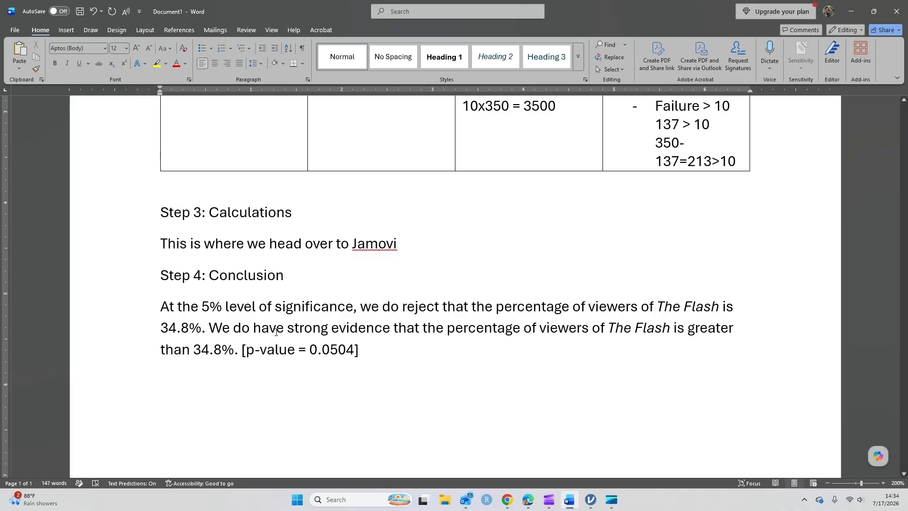
- Set the p-value at the end of the Step 4 conclusion to 0.0427
left_click_drag(329, 349, 353, 350)
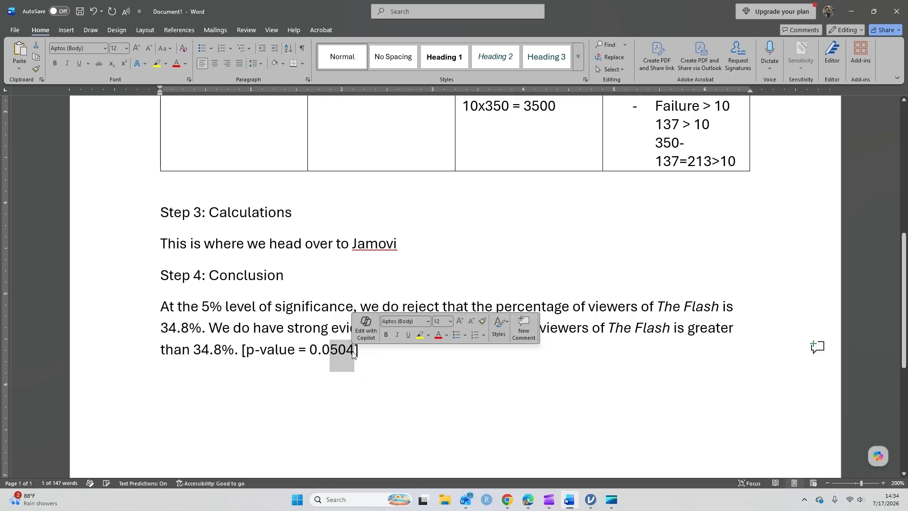
type("427")
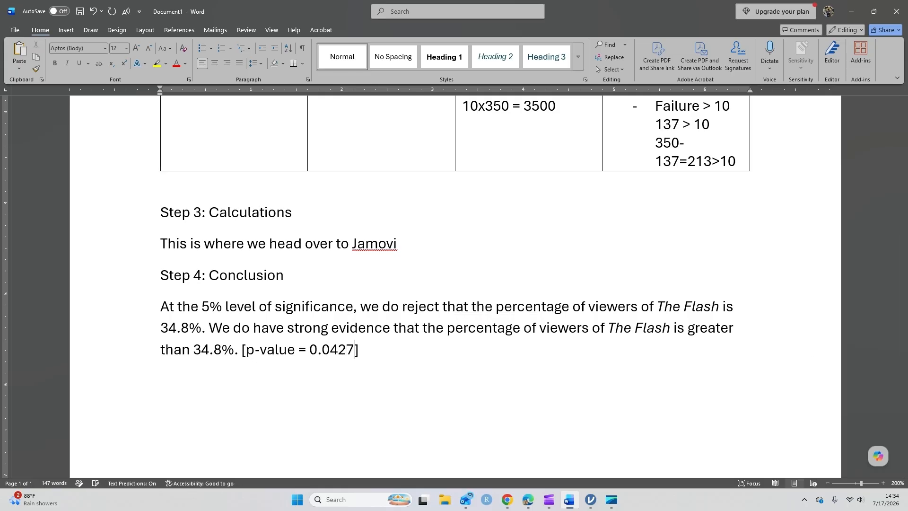
left_click(364, 351)
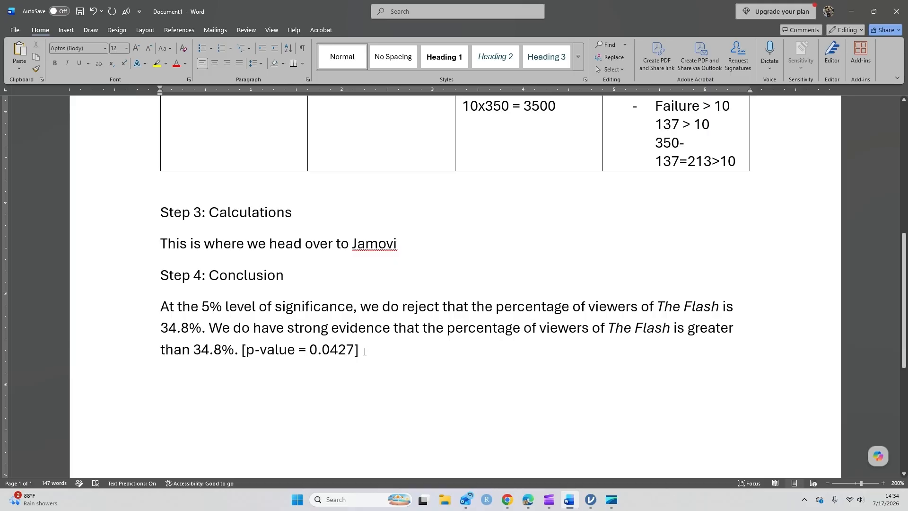
- Return to jamovi and set the estimation figure's Y axis to a minimum of 0.3 and a maximum of 0.5
key("alt+Tab")
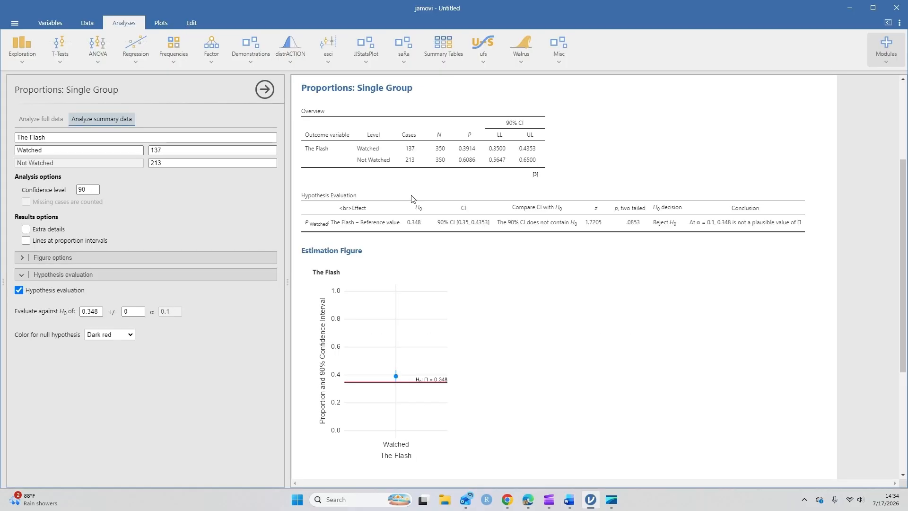
scroll(358, 190, "up", 3)
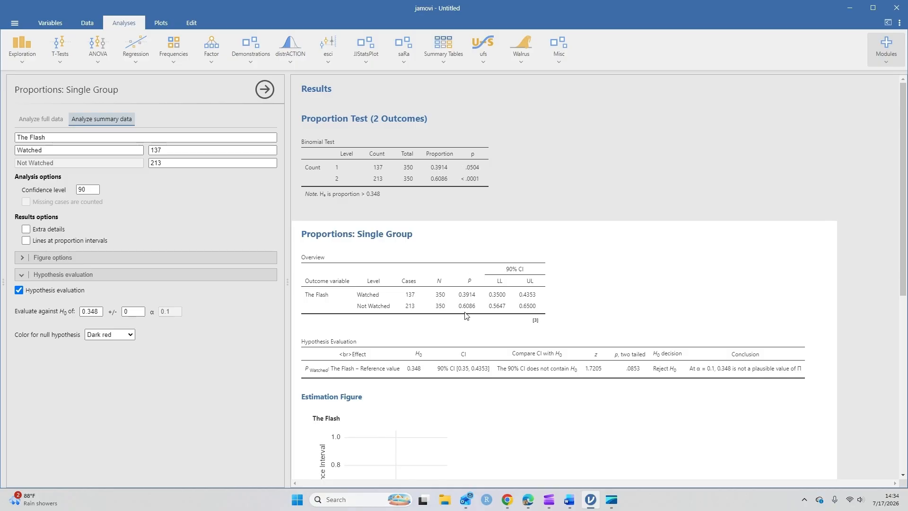
scroll(467, 315, "down", 1)
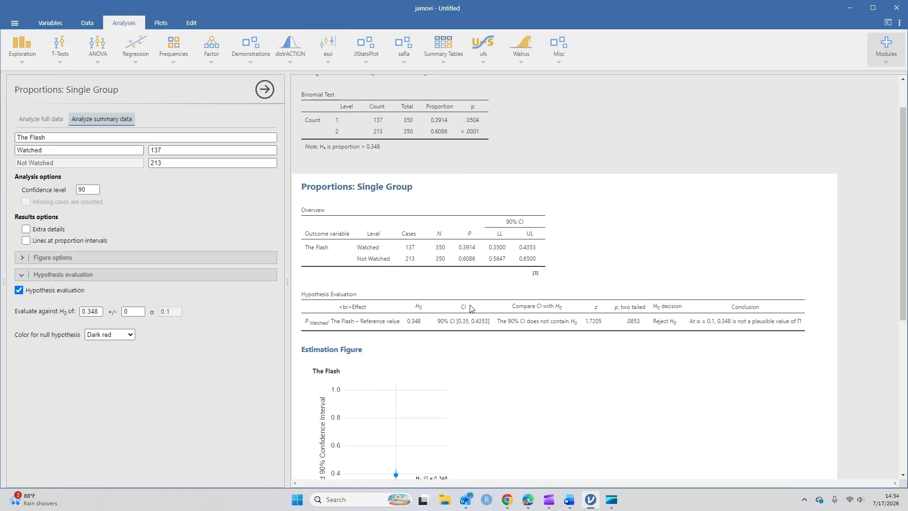
scroll(471, 308, "down", 1)
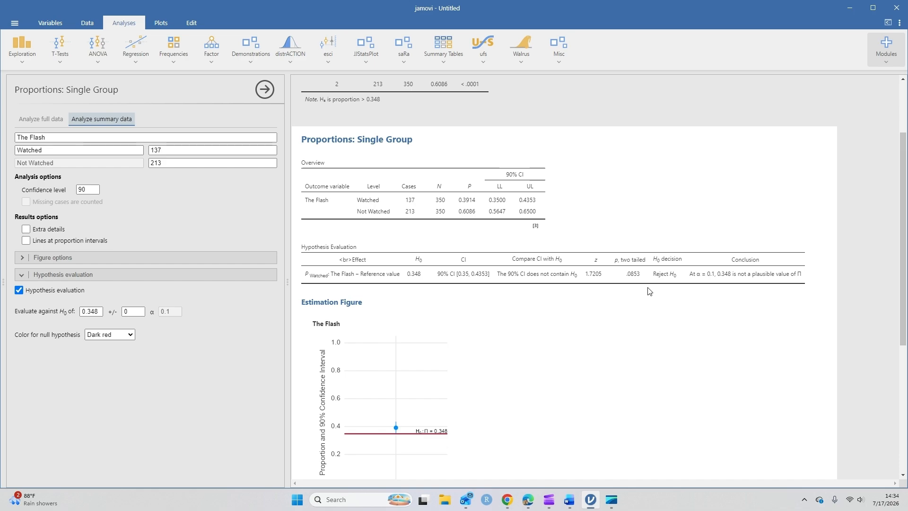
scroll(649, 291, "down", 2)
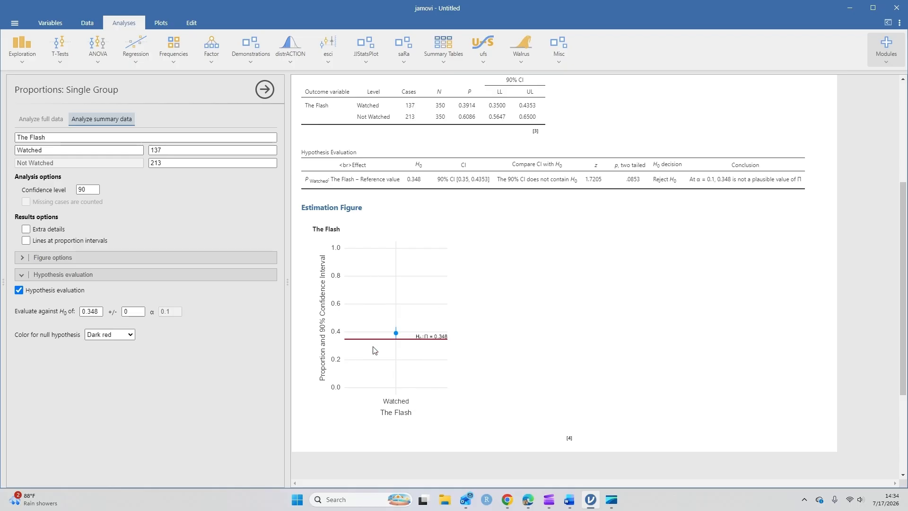
left_click(22, 259)
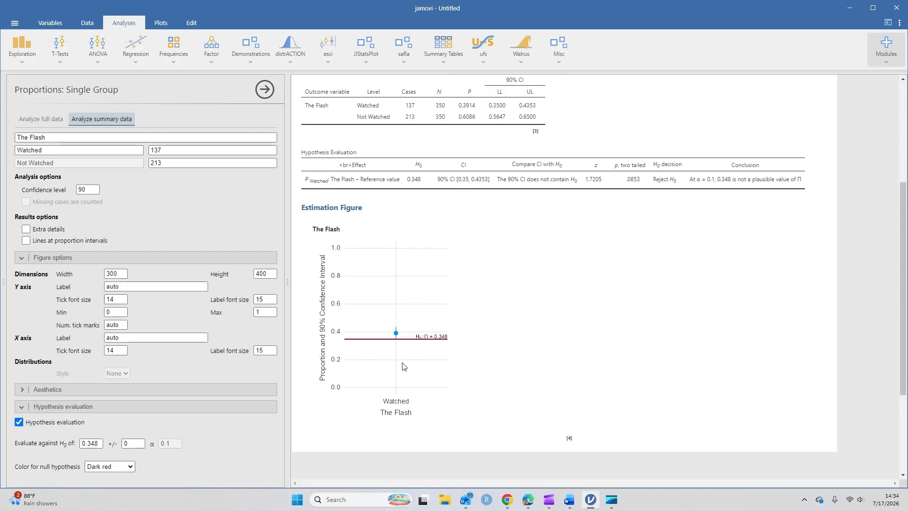
left_click(118, 311)
type("0.3")
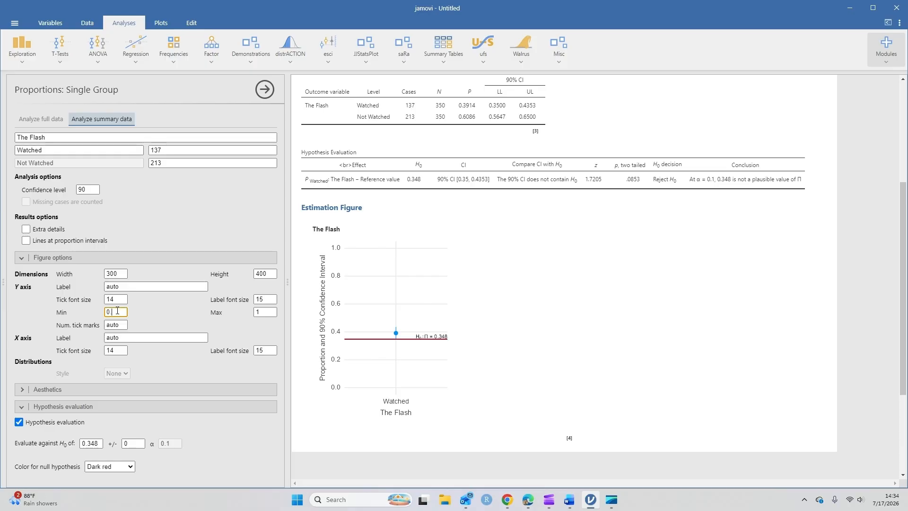
left_click(255, 311)
type("0.5")
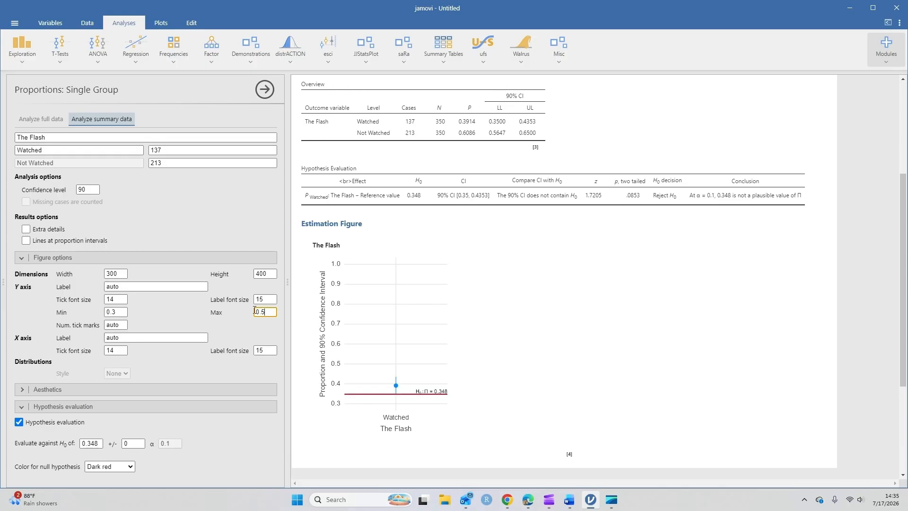
left_click(231, 315)
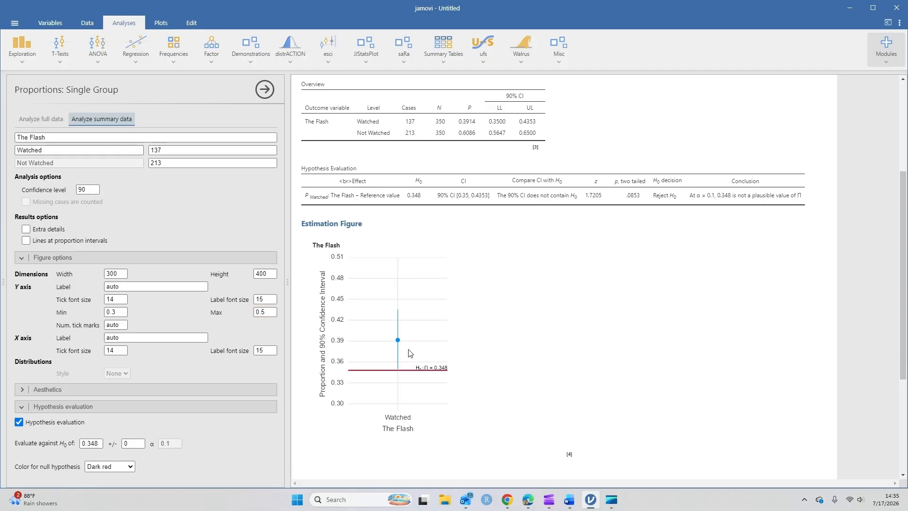